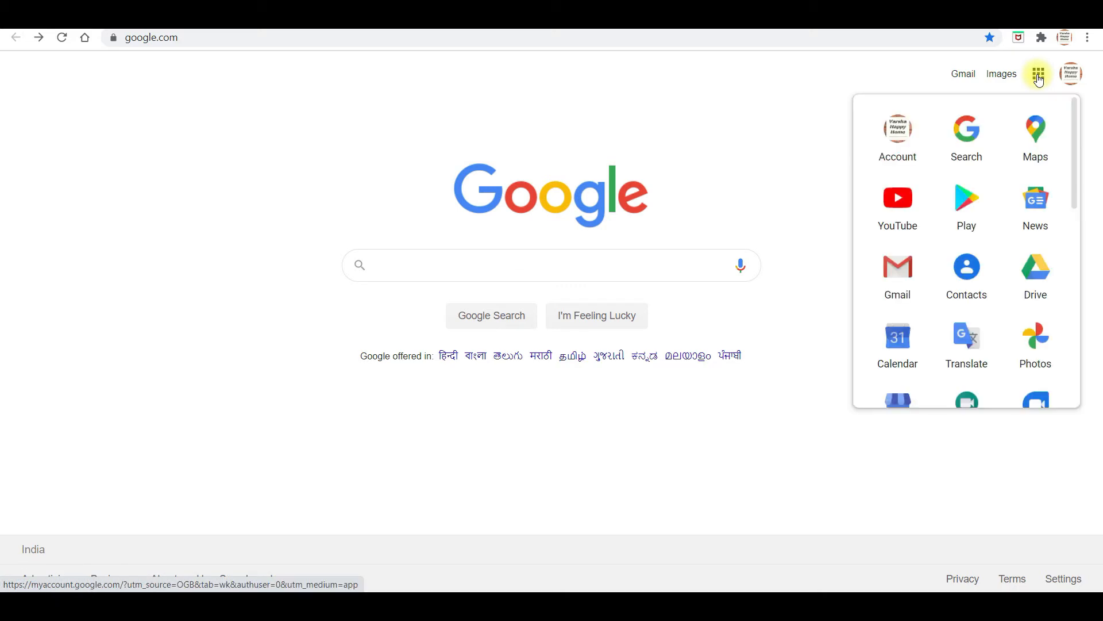
Open Google Drive from the apps grid and look for the Drive for desktop download
click(1041, 281)
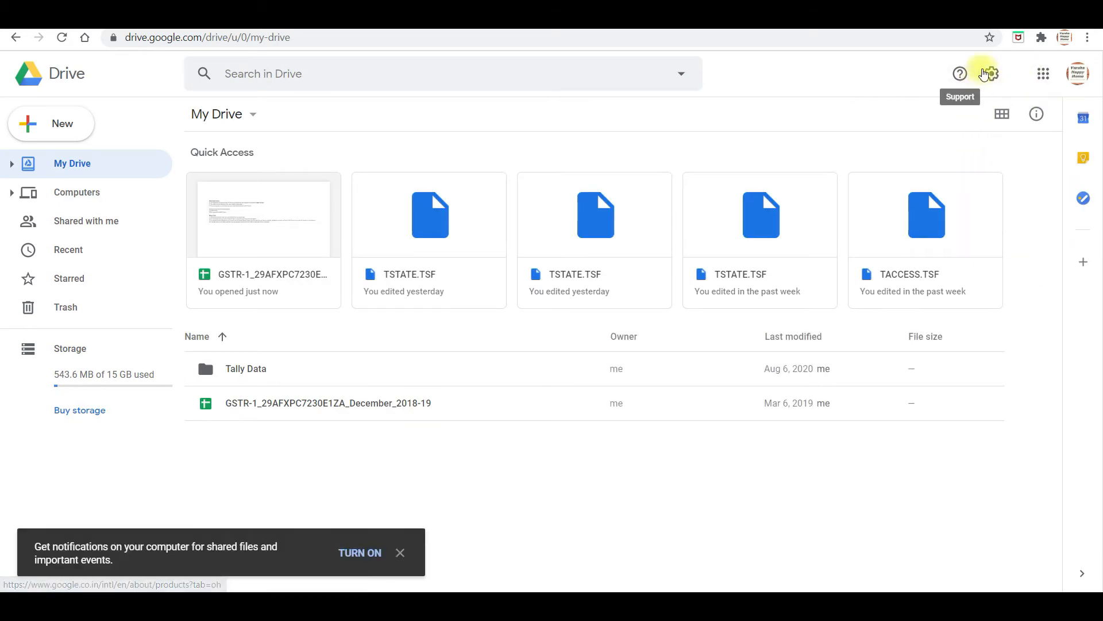
click(990, 73)
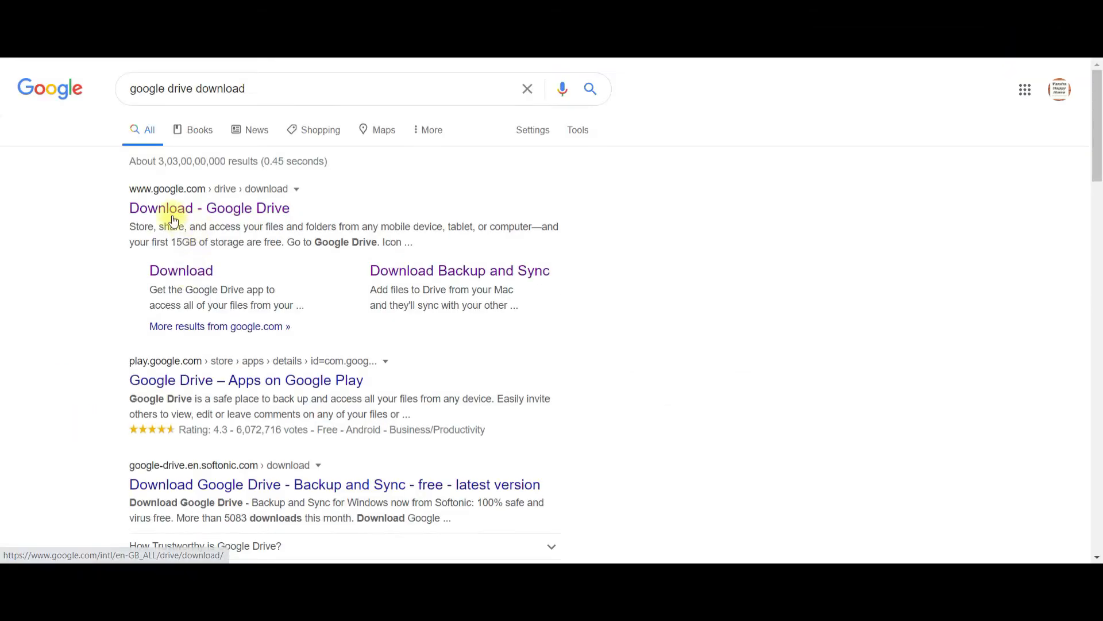
Download the Backup and Sync installer after accepting the terms, and show it in its folder
click(178, 276)
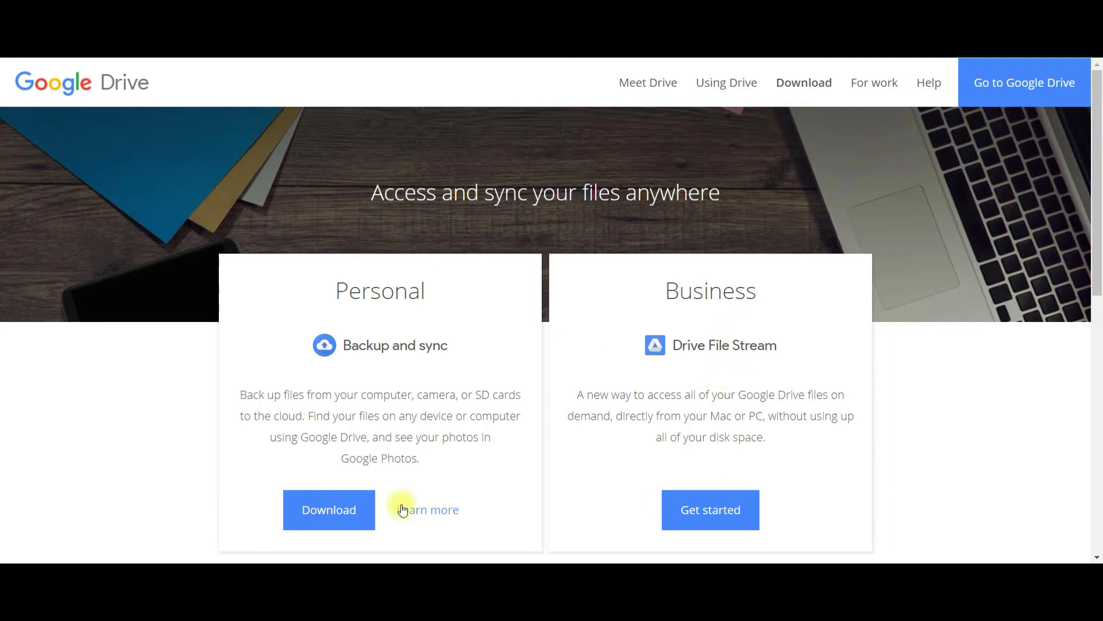
click(336, 511)
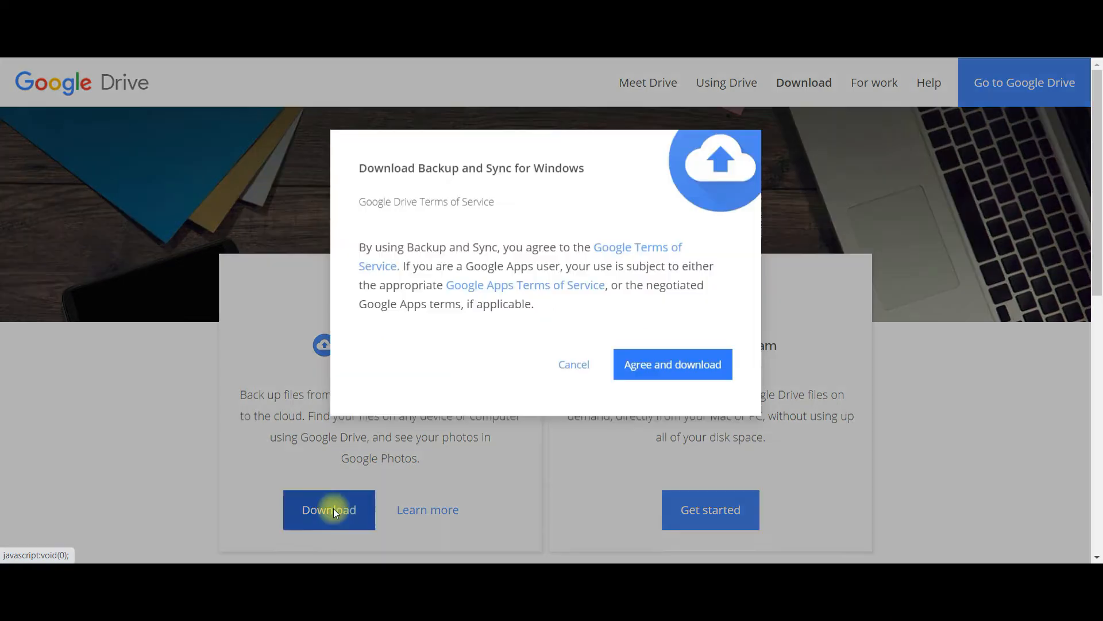
click(652, 368)
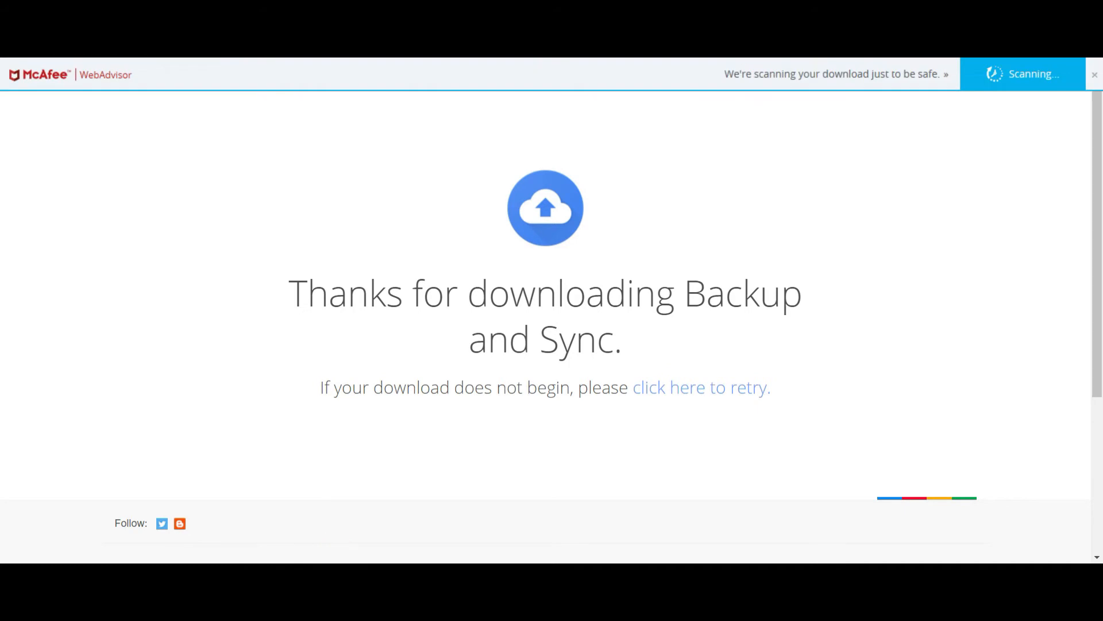
click(146, 577)
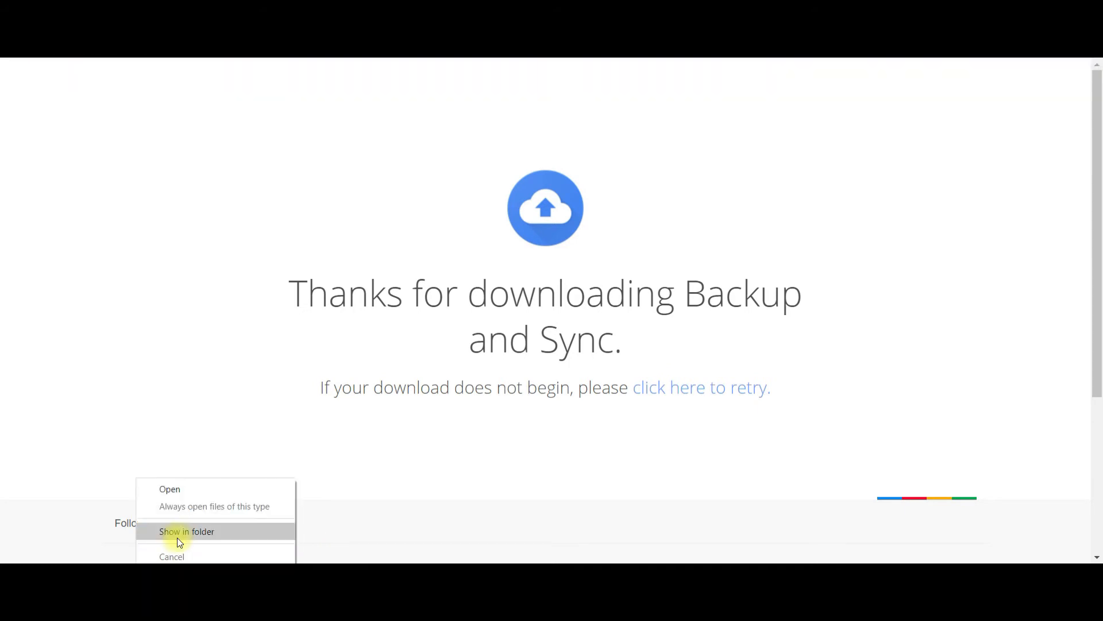
click(178, 535)
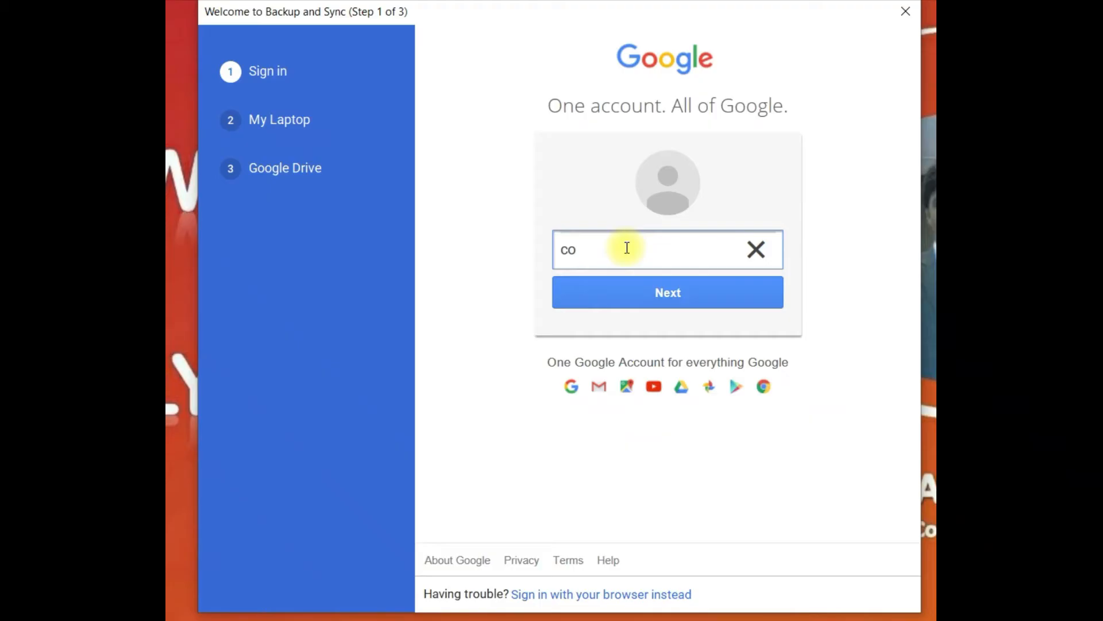
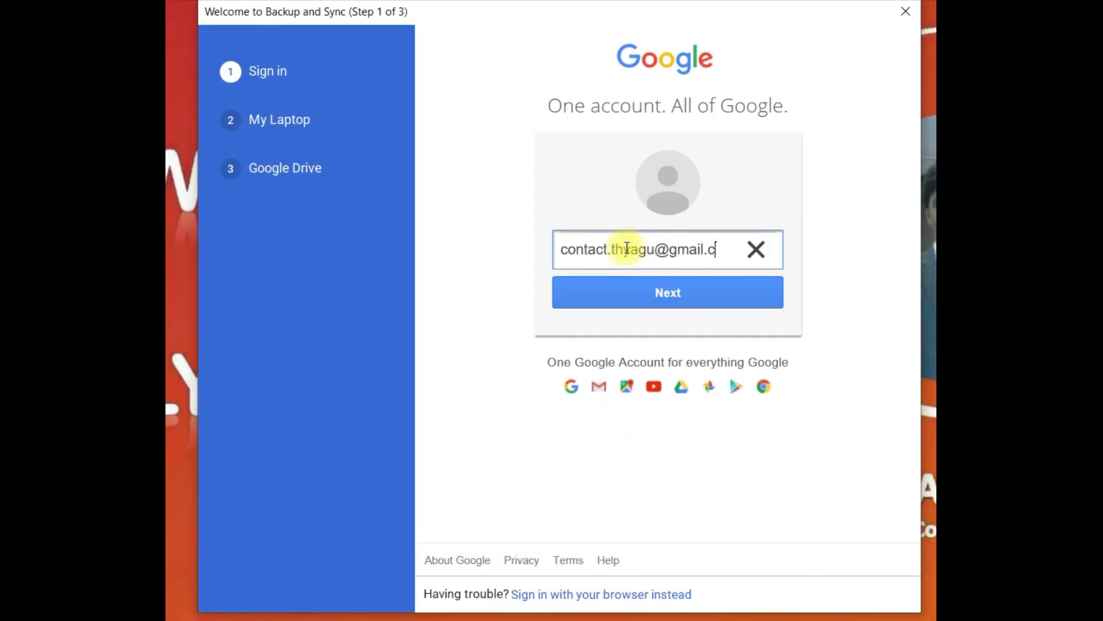
Sign in to Backup and Sync with the Google account's email address and password
click(671, 298)
click(603, 230)
text(•••)
key(BackSpace)
key(BackSpace)
text(••••••••••••)
click(843, 314)
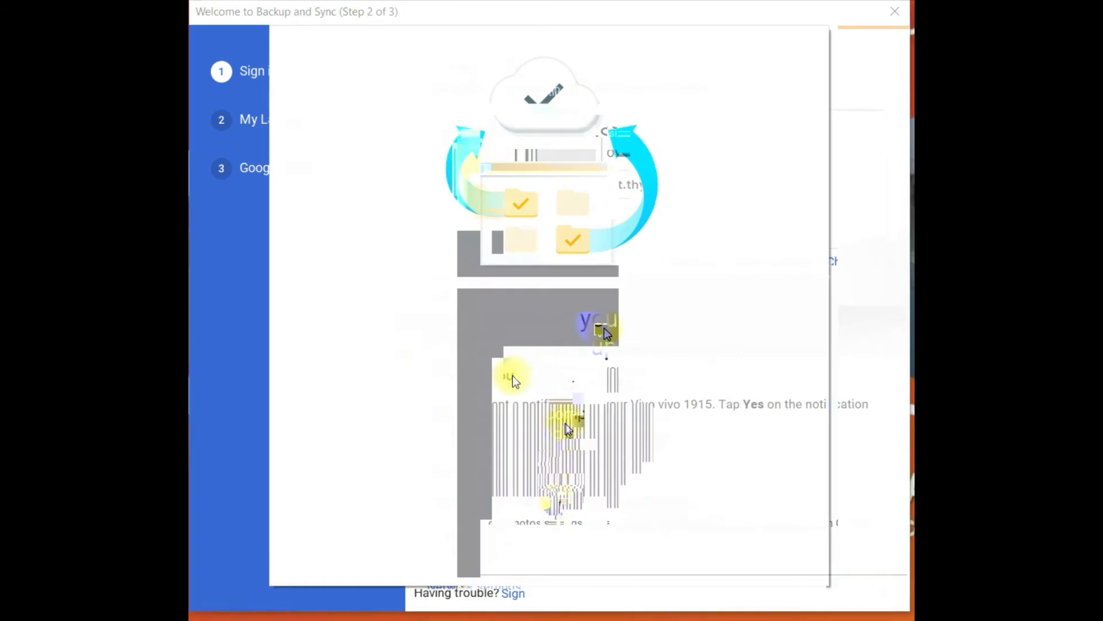
Exclude the Desktop, Documents and Pictures folders from the backup
click(449, 130)
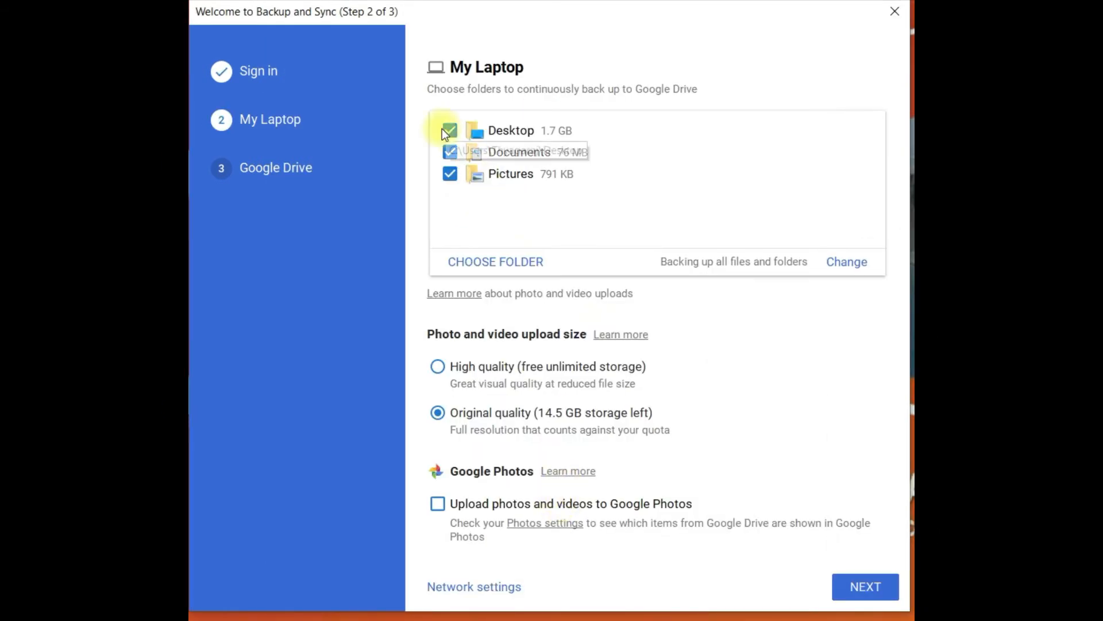
click(449, 152)
click(450, 174)
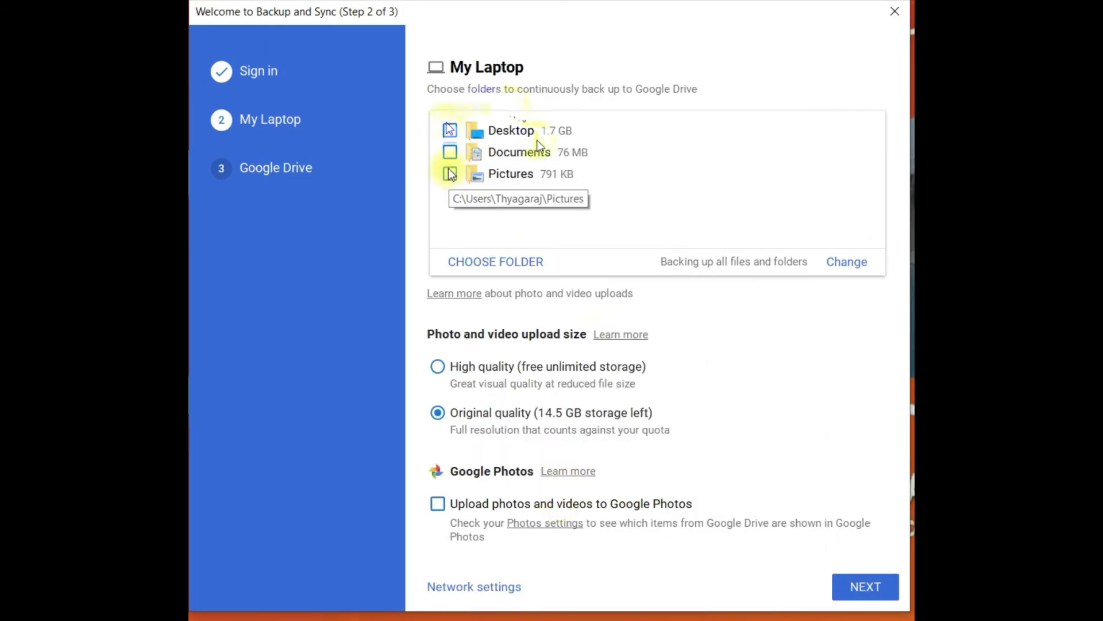
Add E:\Tally\Tally.ERP9rel6.6.2\Data as the folder to back up
click(519, 262)
click(331, 373)
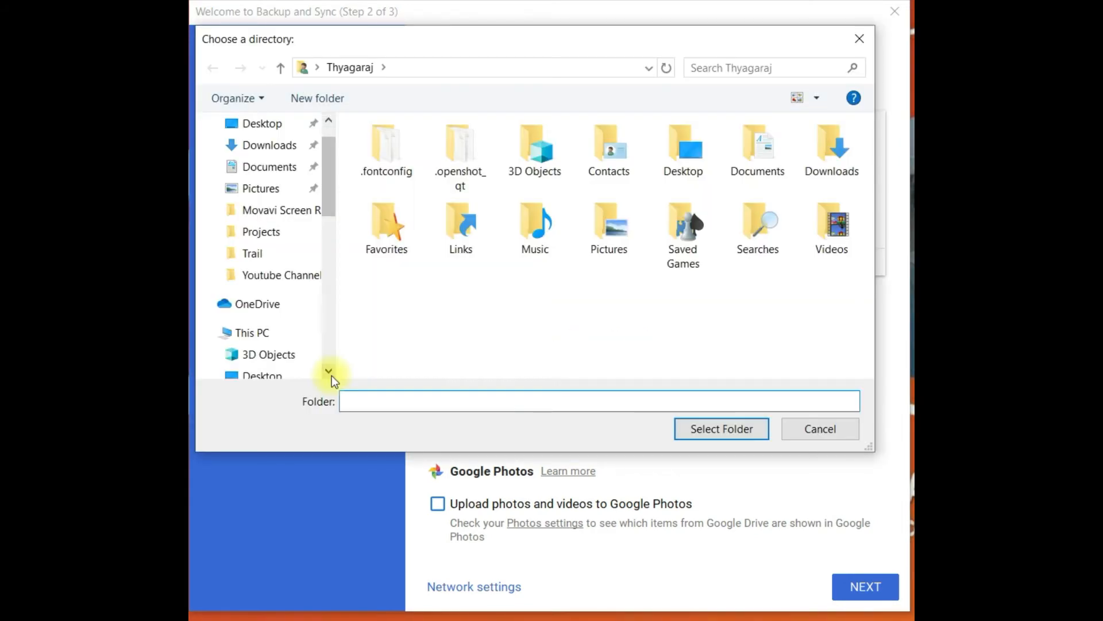
click(264, 298)
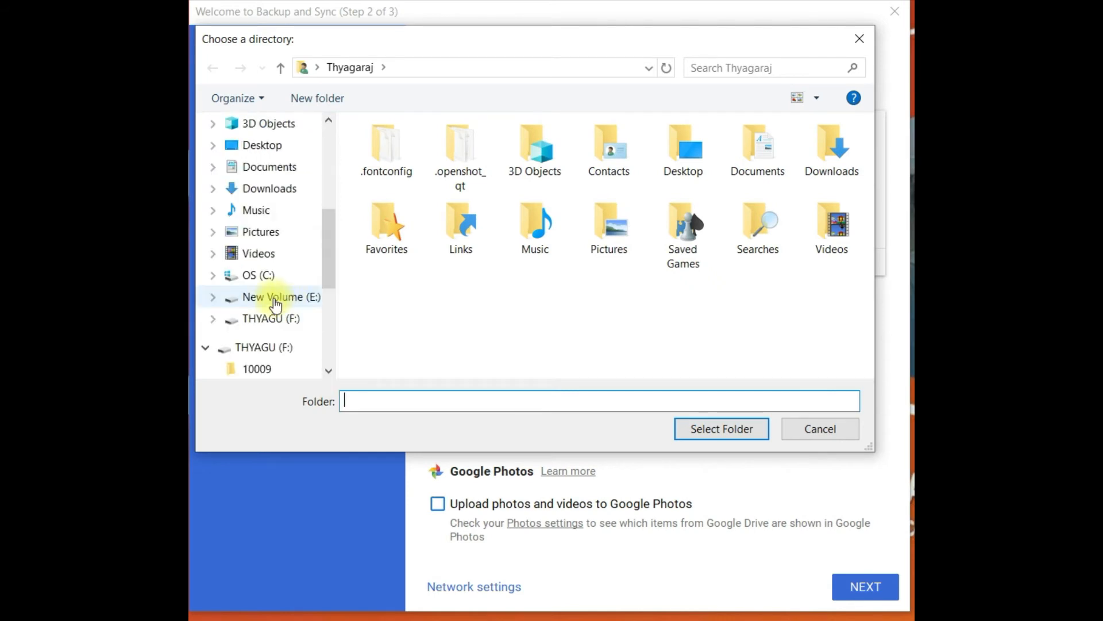
click(398, 309)
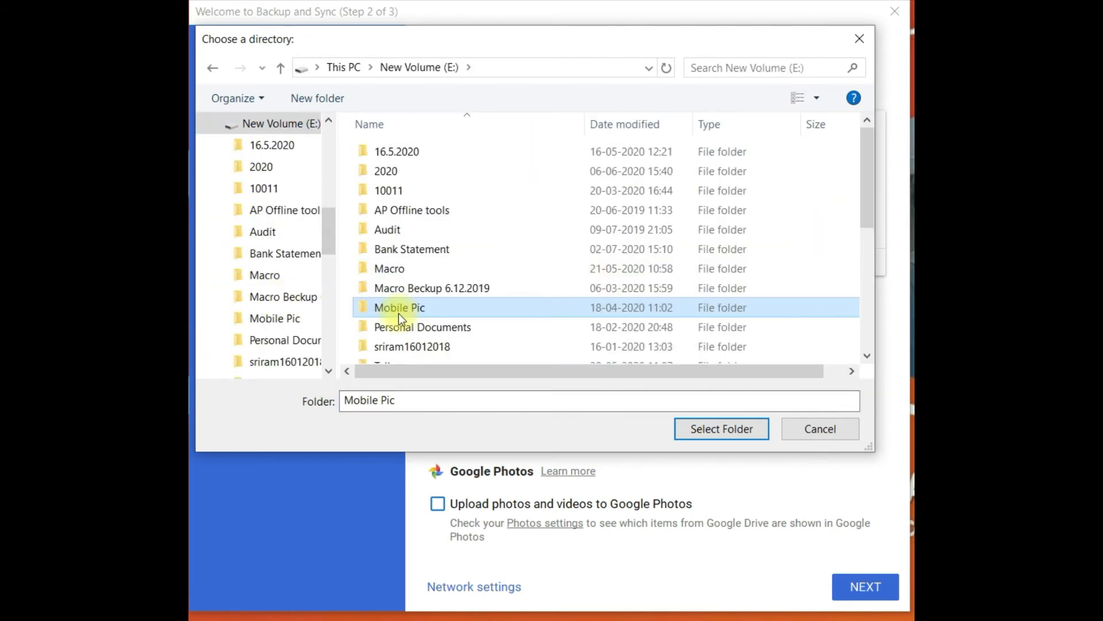
scroll(398, 312, down, 4)
click(387, 146)
double_click(388, 148)
double_click(376, 227)
click(386, 192)
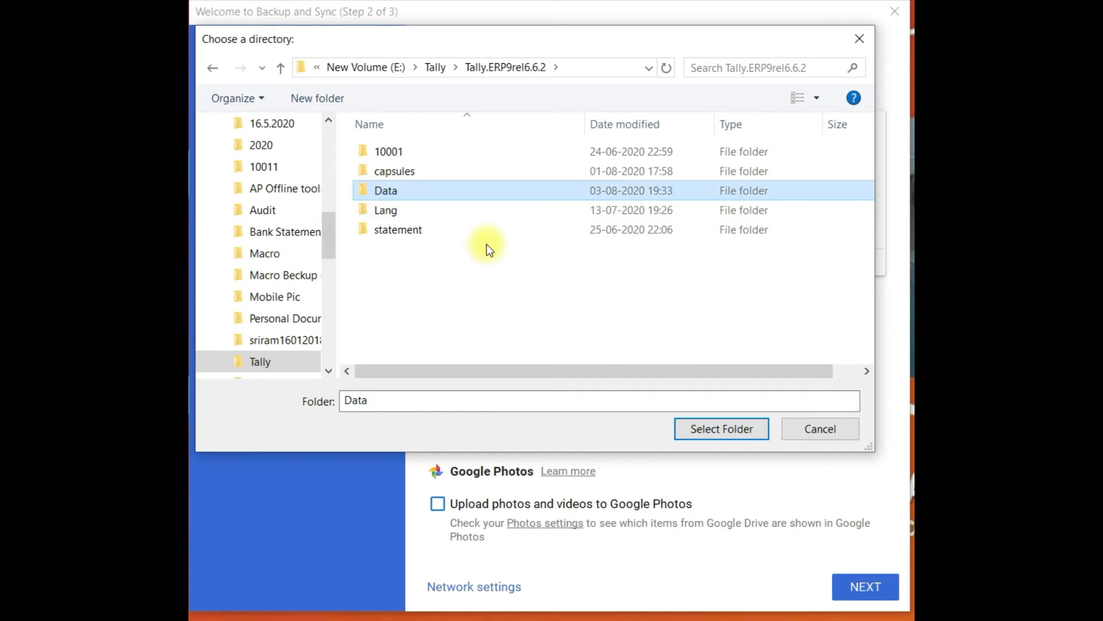
click(720, 431)
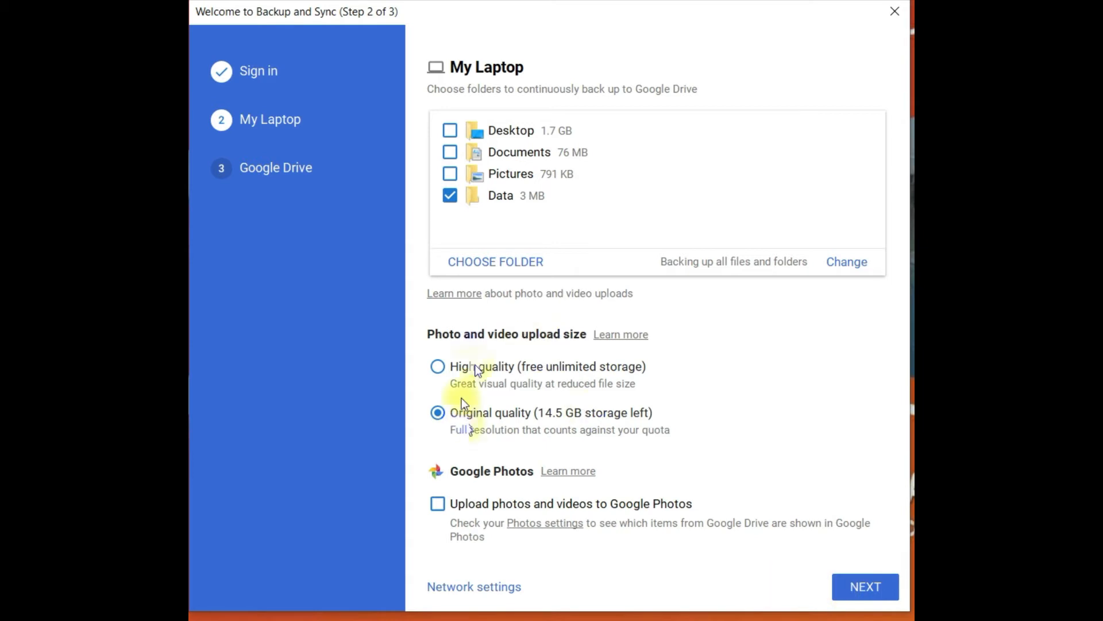
Set My Drive to 'Sync only these folders' and start the backup
click(865, 586)
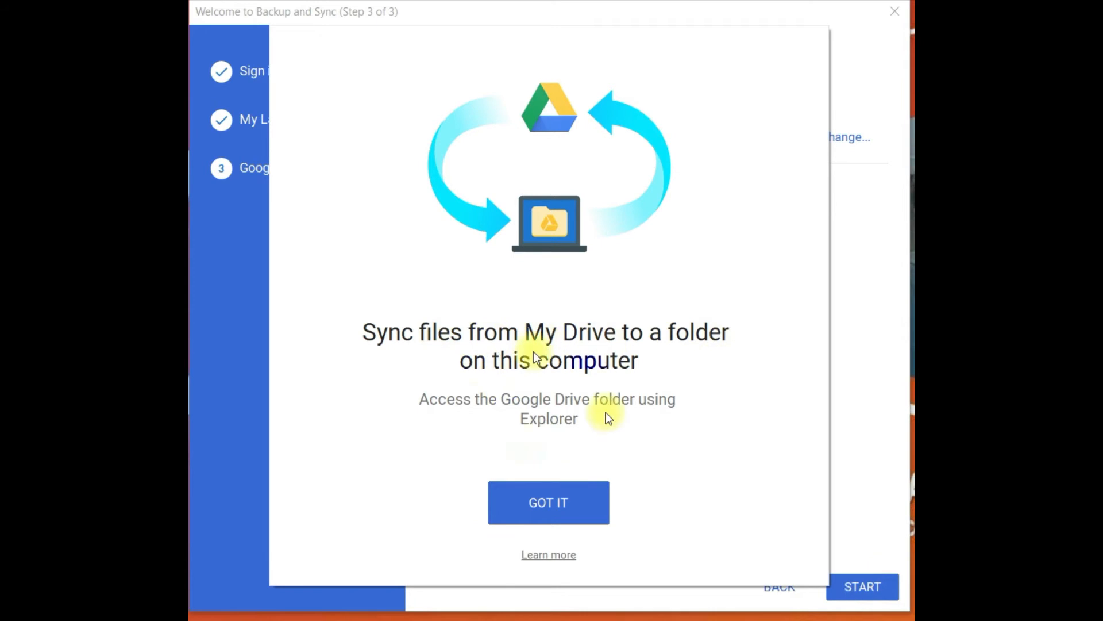
click(586, 502)
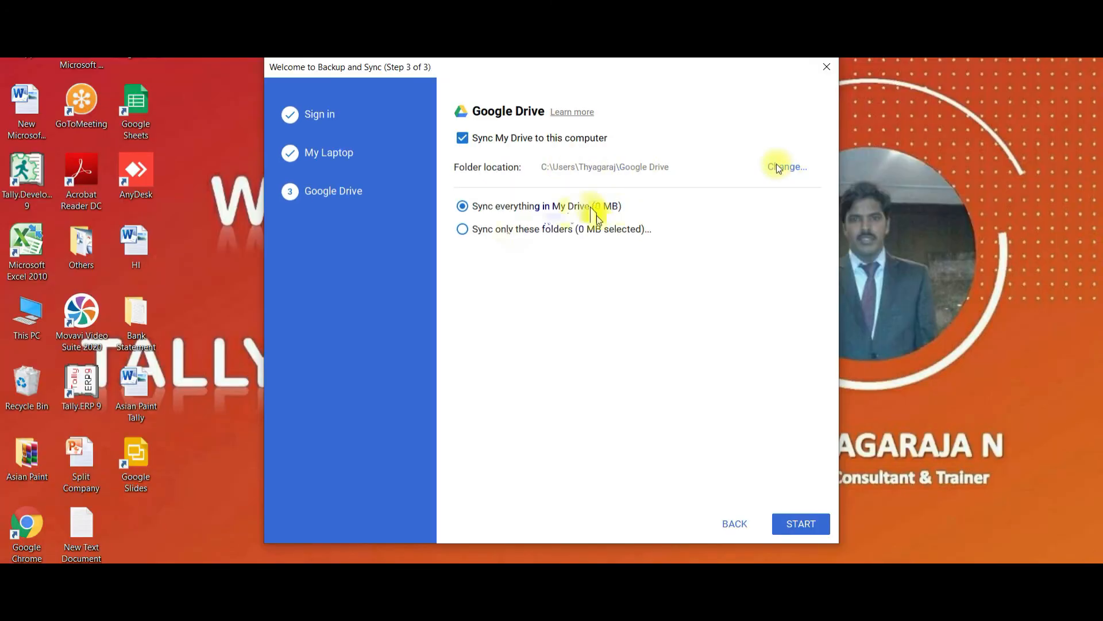
click(466, 229)
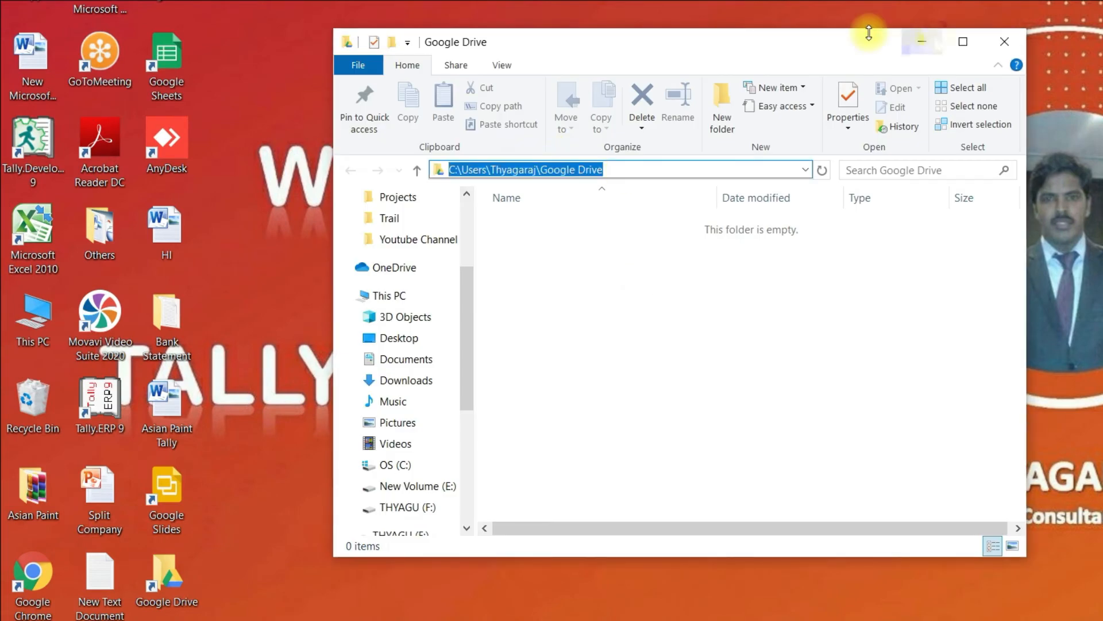
click(962, 38)
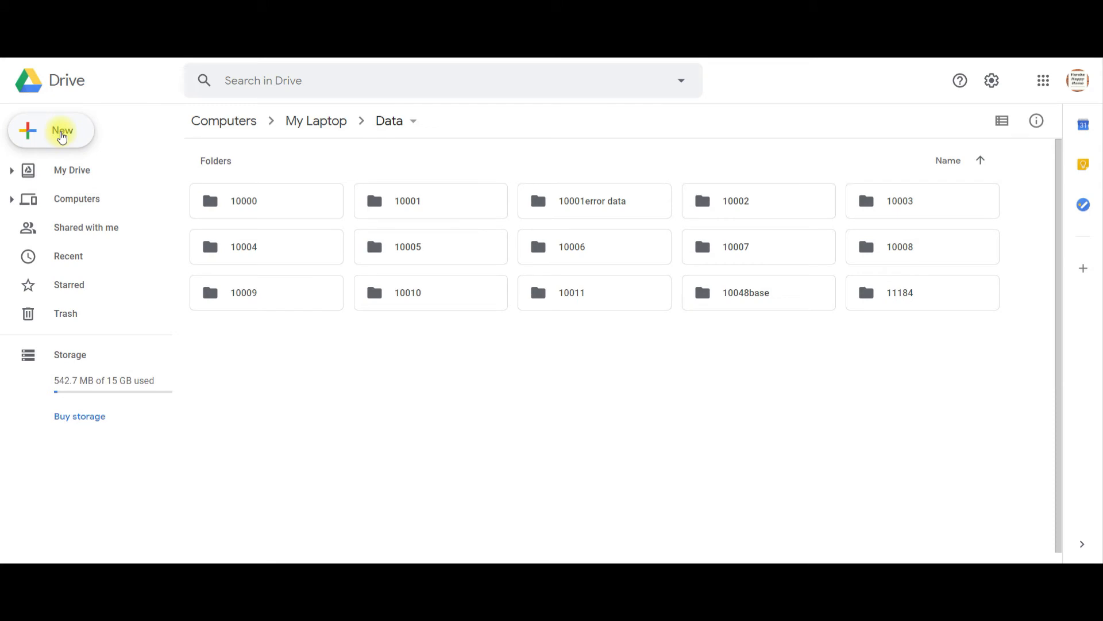
Check Drive's New menu under My Laptop > Data, then advance the slide to Internet Connectivity
click(60, 138)
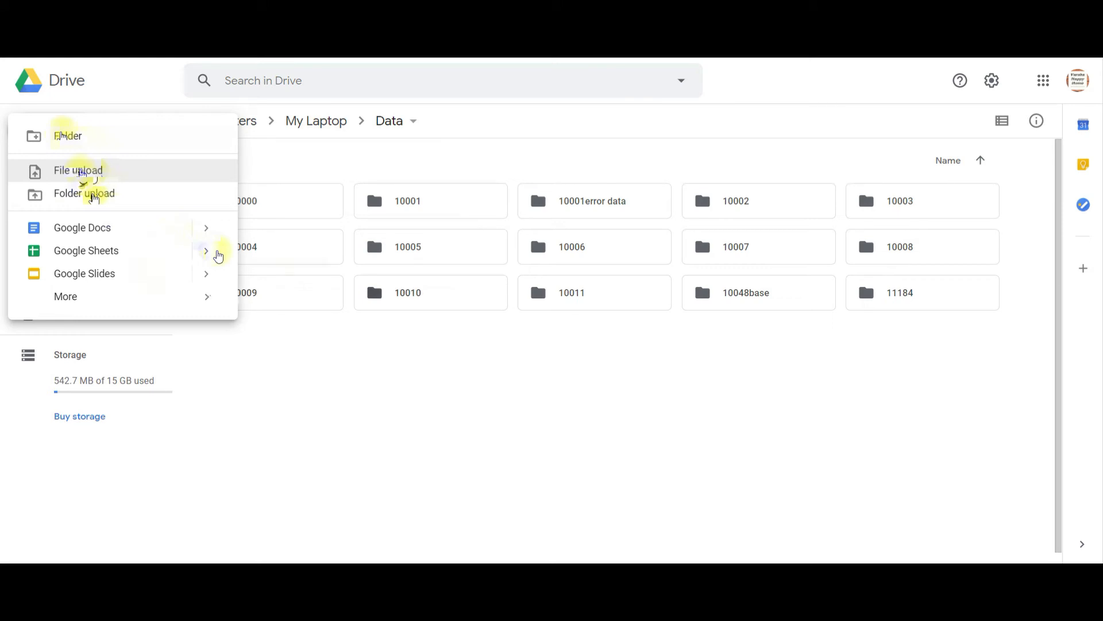
mouse_move(211, 300)
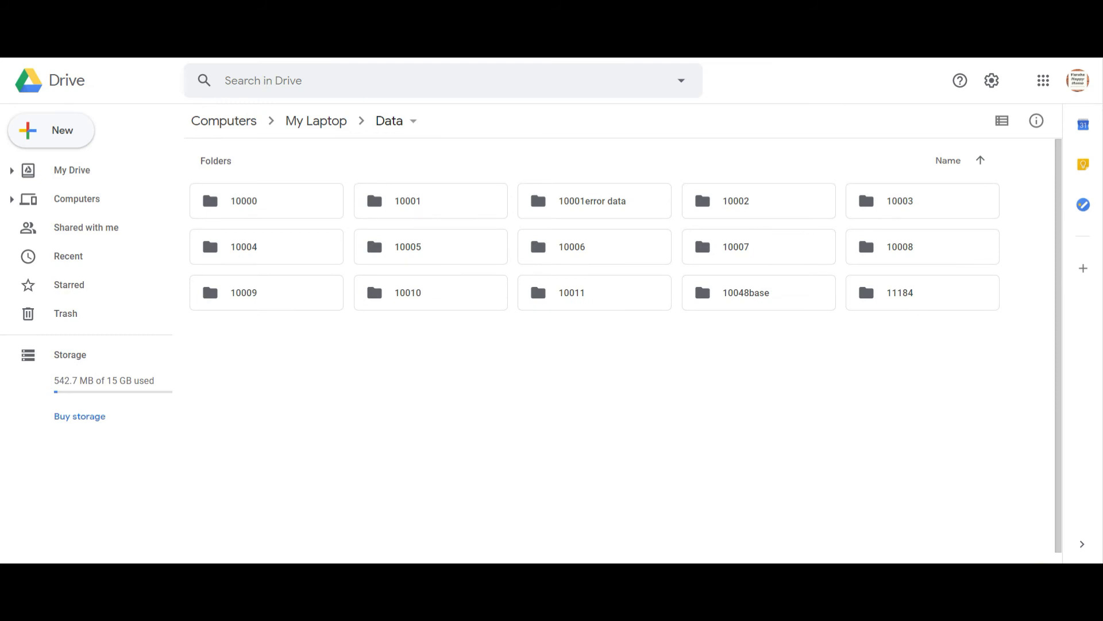
click(51, 130)
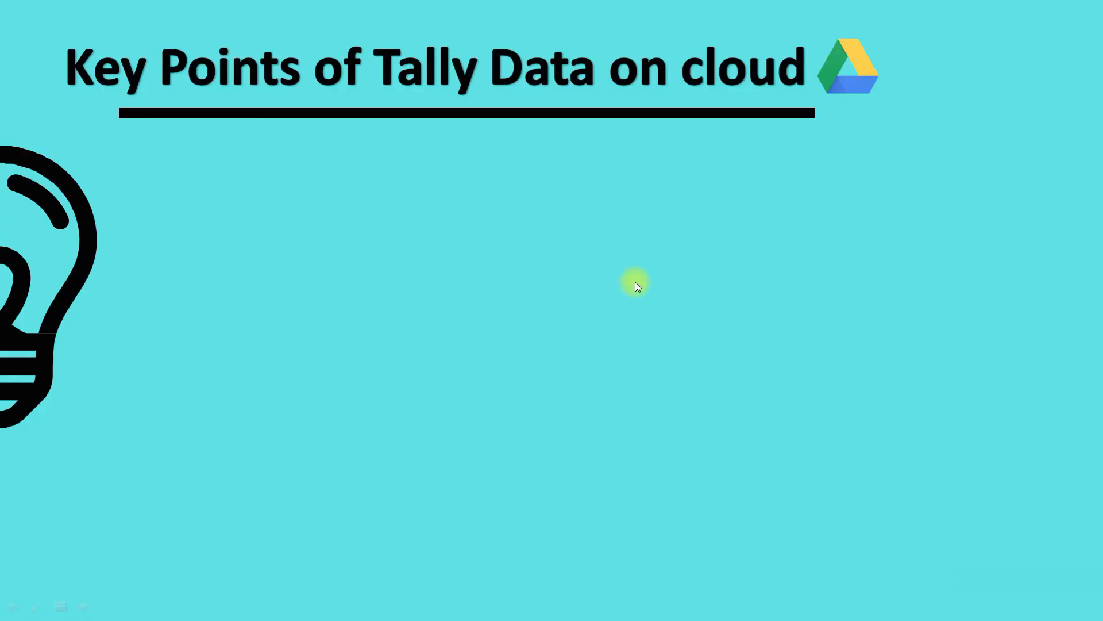
click(635, 281)
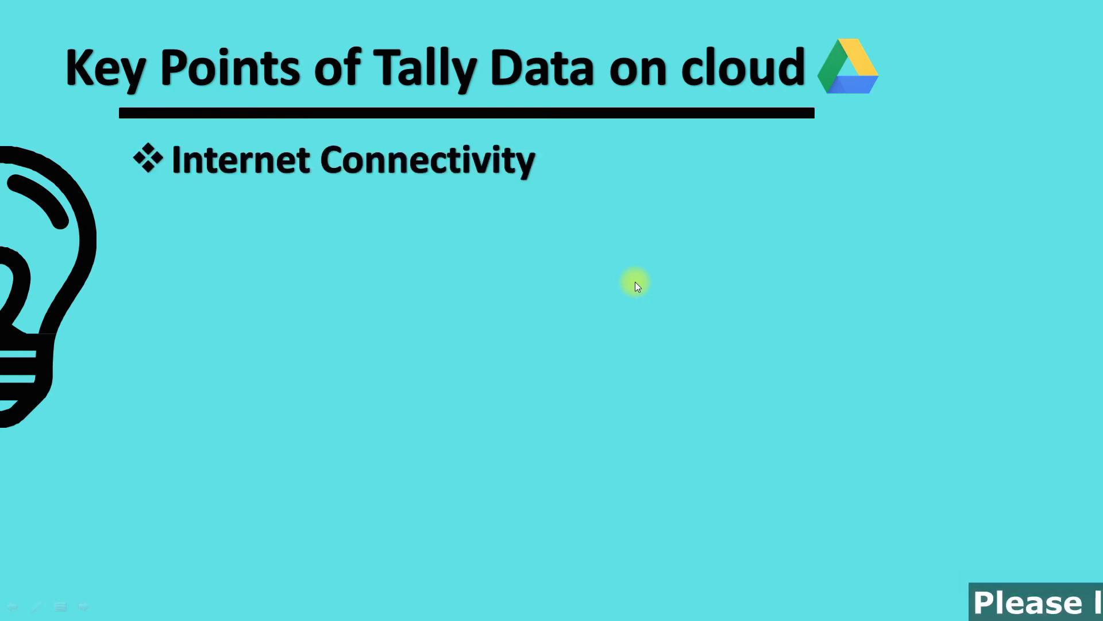